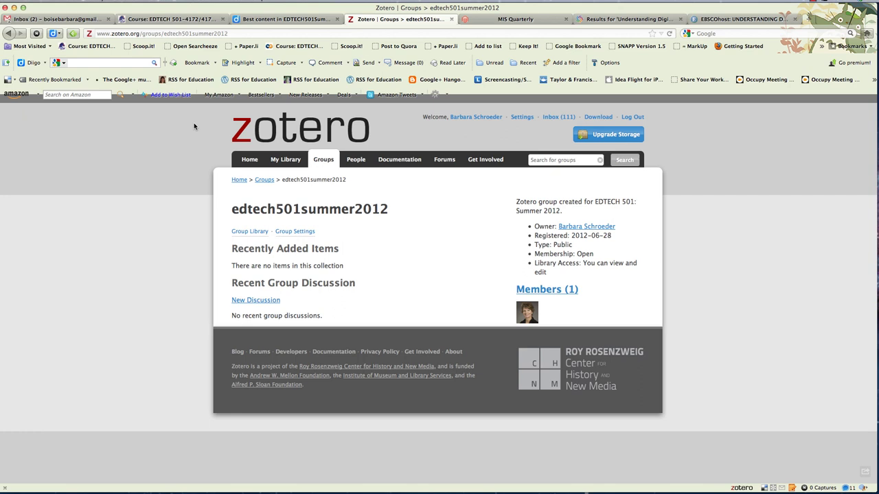
- Launch Zotero Standalone and expand Group Libraries to reveal the edtech501summer2012 group
{"action": "key", "text": "super+Tab"}
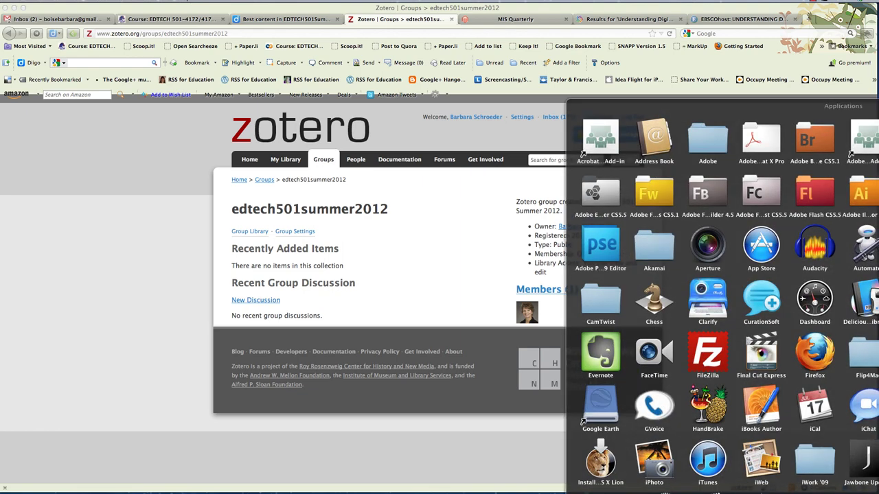
{"action": "scroll", "coordinate": [721, 295], "scroll_direction": "down", "scroll_amount": 4}
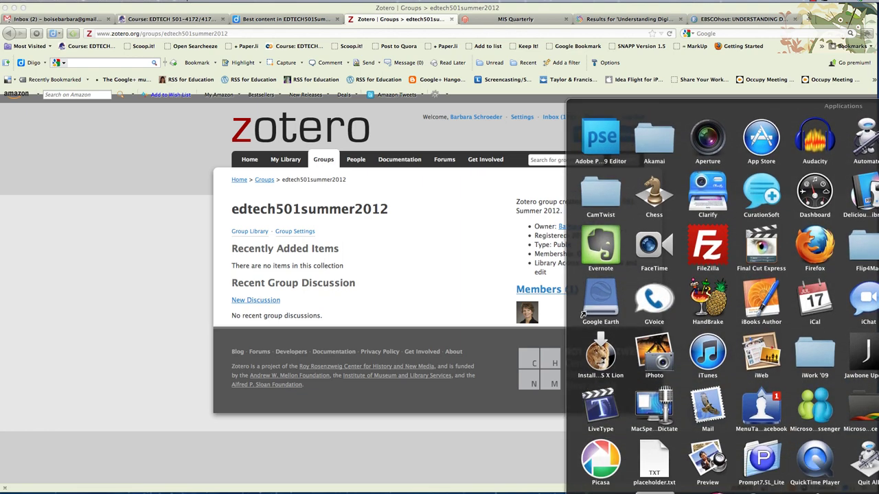
{"action": "left_click", "coordinate": [582, 313]}
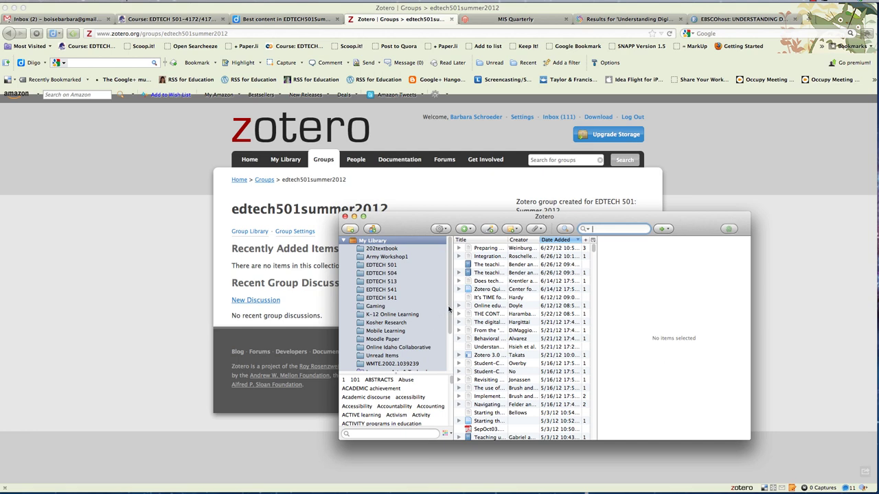
{"action": "scroll", "coordinate": [449, 316], "scroll_direction": "down", "scroll_amount": 1}
{"action": "scroll", "coordinate": [446, 323], "scroll_direction": "down", "scroll_amount": 3}
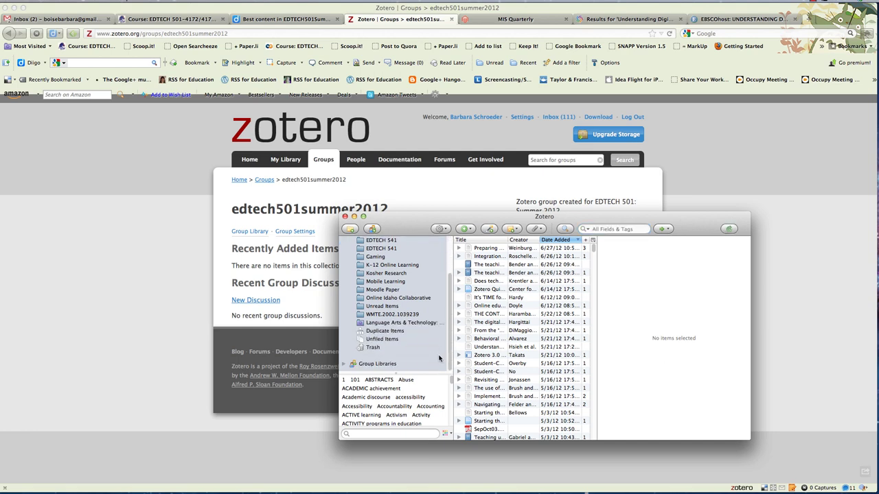
{"action": "left_click", "coordinate": [344, 363]}
{"action": "scroll", "coordinate": [399, 343], "scroll_direction": "down", "scroll_amount": 5}
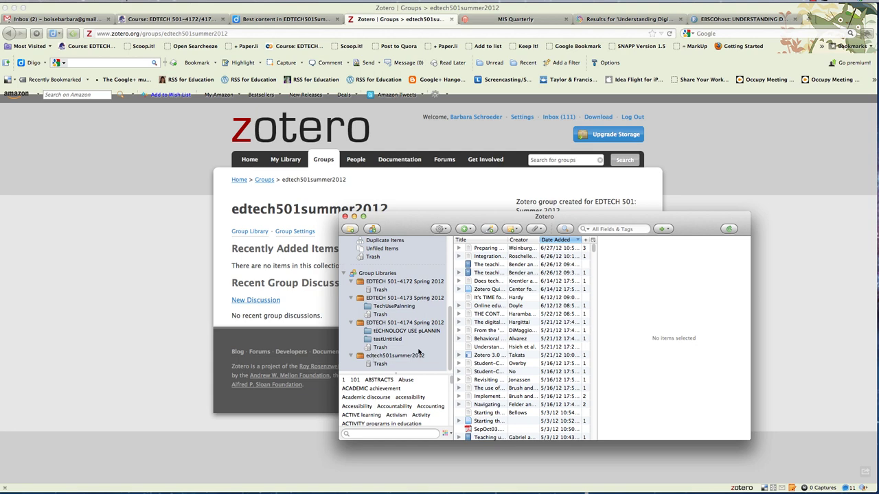
- Return to the MIS Quarterly page and select the full 'Understanding Digital Inequality' title
{"action": "left_click", "coordinate": [478, 138]}
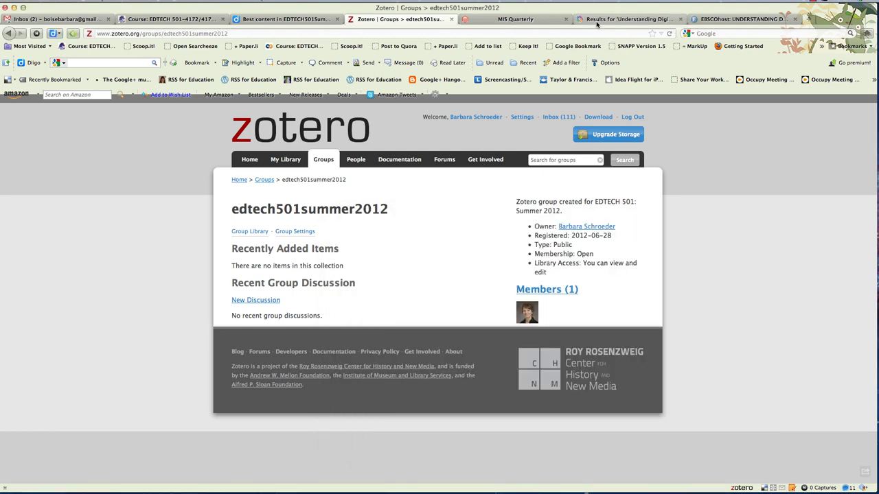
{"action": "left_click", "coordinate": [536, 21]}
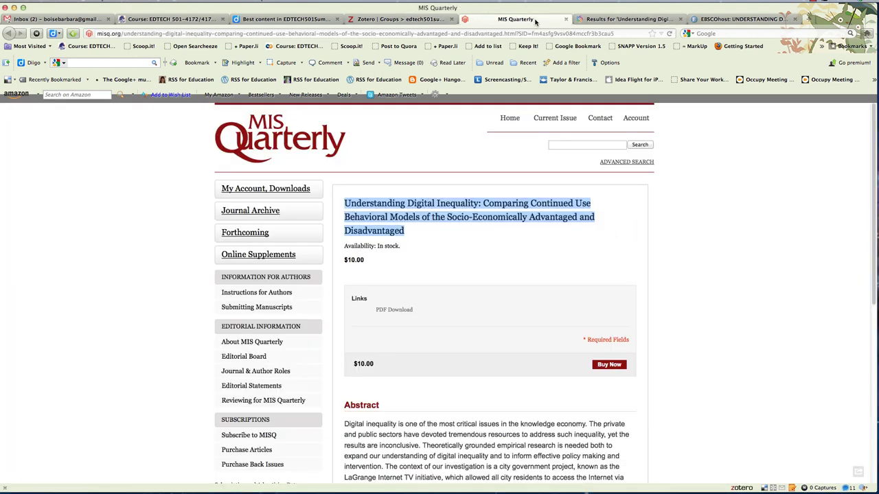
{"action": "left_click", "coordinate": [475, 159]}
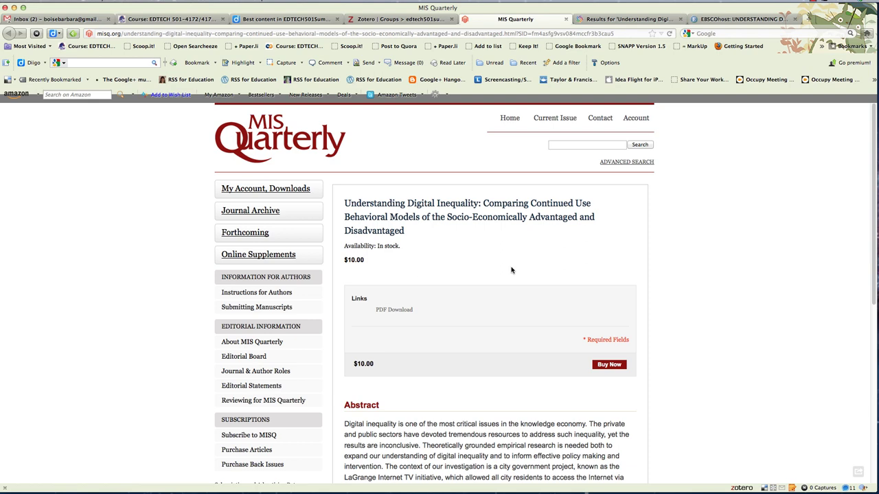
{"action": "scroll", "coordinate": [510, 270], "scroll_direction": "down", "scroll_amount": 3}
{"action": "scroll", "coordinate": [511, 270], "scroll_direction": "up", "scroll_amount": 3}
{"action": "left_click_drag", "start_coordinate": [345, 204], "coordinate": [403, 232]}
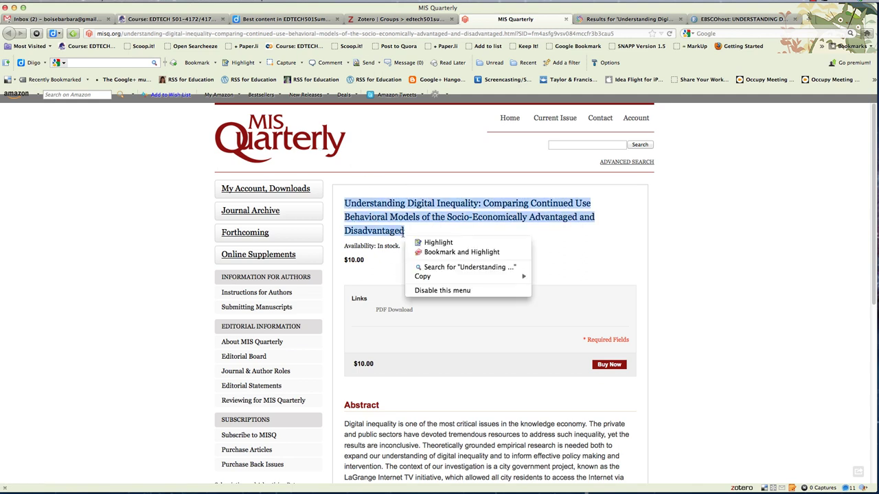
- Bring up the EBSCOhost detailed record for 'Understanding Digital Inequality'
{"action": "left_click", "coordinate": [703, 22]}
{"action": "scroll", "coordinate": [500, 247], "scroll_direction": "up", "scroll_amount": 1}
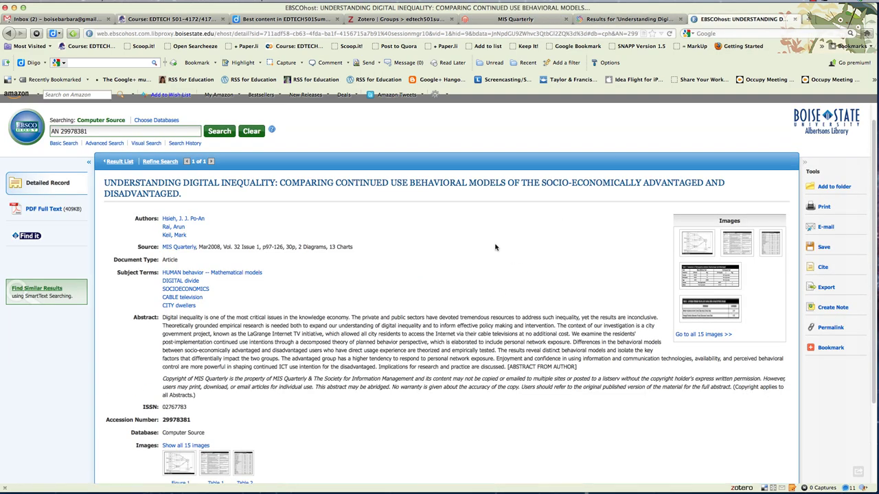
{"action": "scroll", "coordinate": [495, 247], "scroll_direction": "up", "scroll_amount": 1}
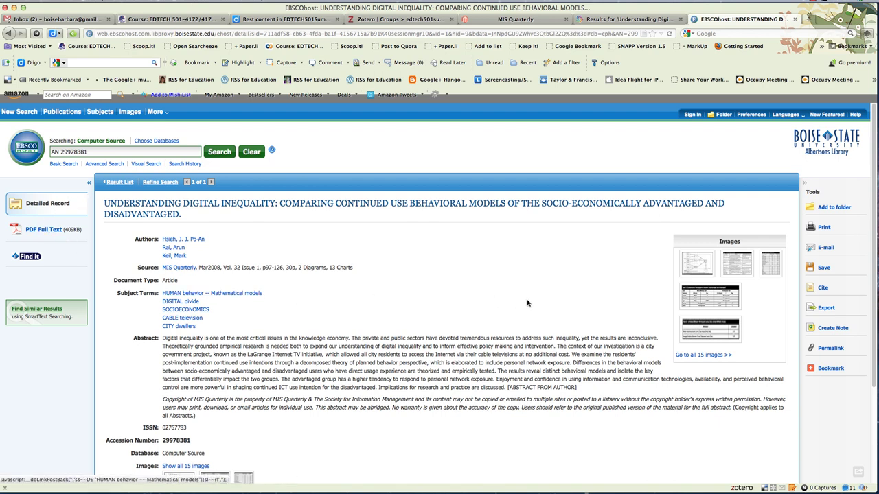
{"action": "scroll", "coordinate": [528, 303], "scroll_direction": "down", "scroll_amount": 1}
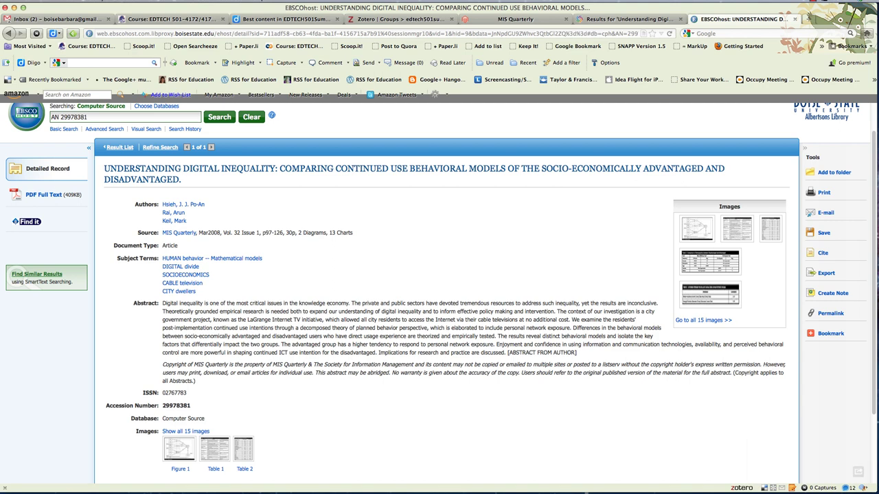
- Convert the saved article's all-caps title to sentence case via Transform Text
{"action": "left_click", "coordinate": [741, 488]}
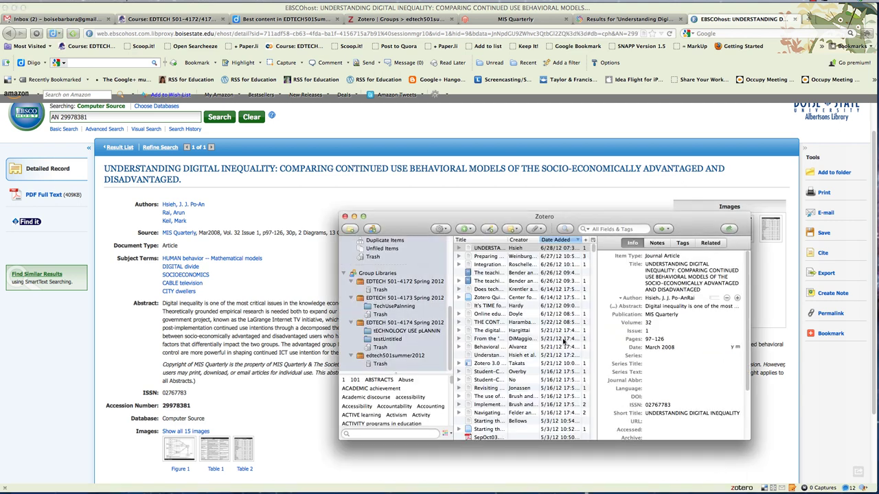
{"action": "left_click", "coordinate": [667, 280]}
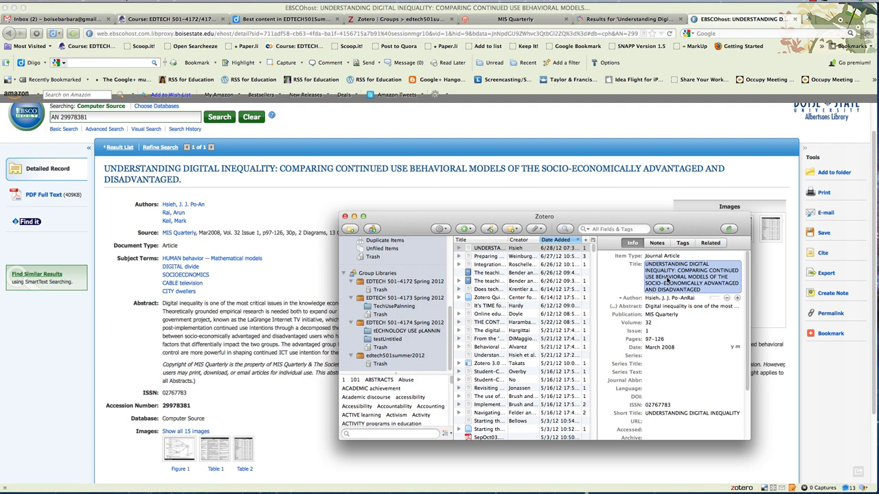
{"action": "right_click", "coordinate": [667, 280]}
{"action": "mouse_move", "coordinate": [683, 289]}
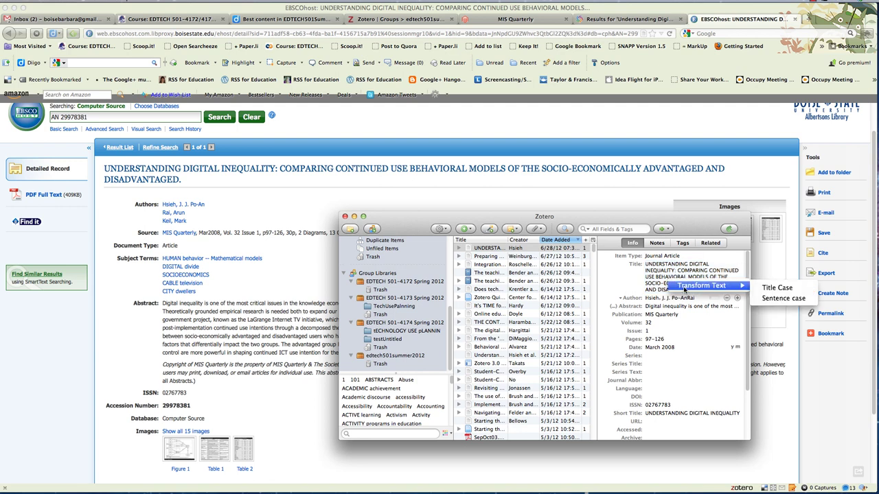
{"action": "left_click", "coordinate": [777, 302]}
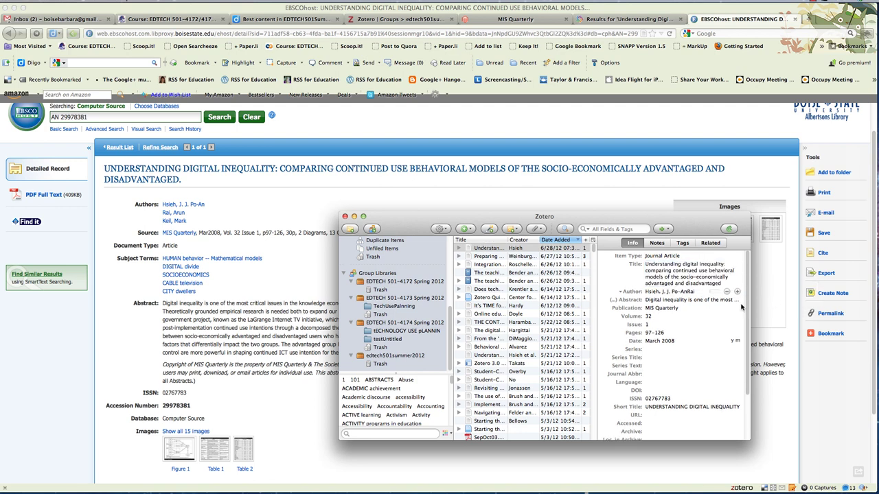
- Capitalise the 'C' of 'Comparing' after the colon in the title
{"action": "left_click", "coordinate": [667, 335]}
{"action": "left_click", "coordinate": [648, 270]}
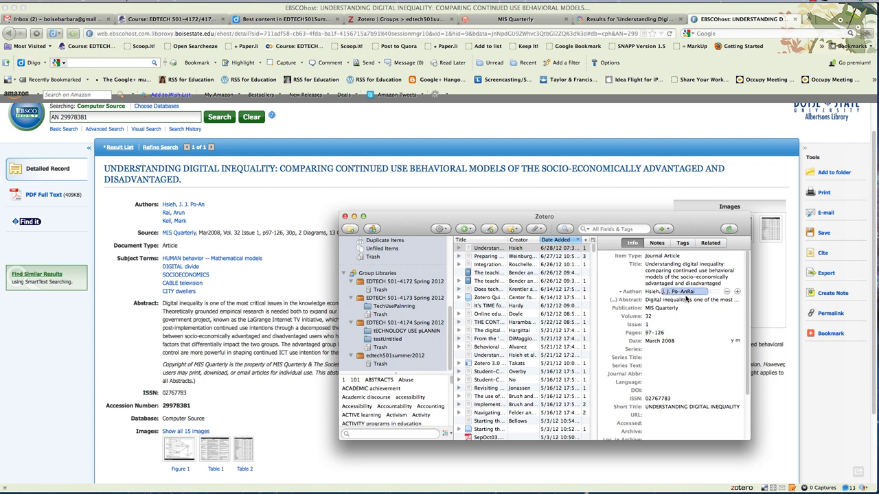
{"action": "left_click", "coordinate": [646, 270]}
{"action": "key", "text": "BackSpace"}
{"action": "type", "text": "C"}
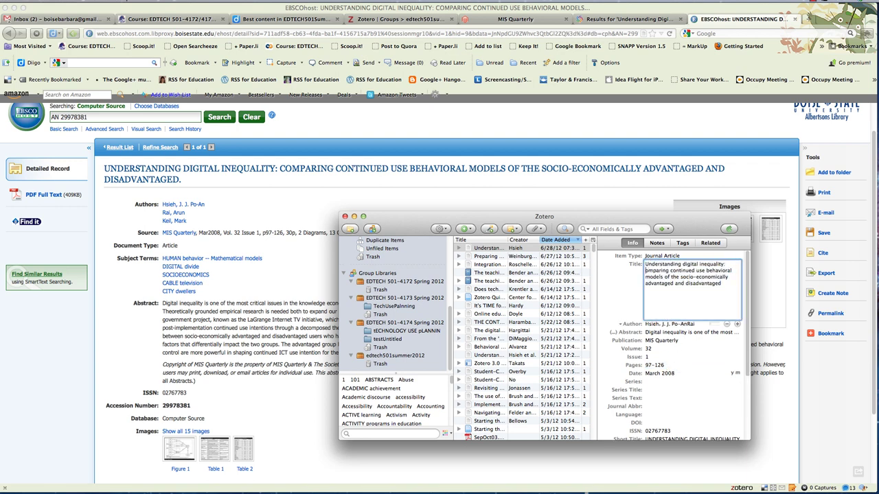
{"action": "left_click", "coordinate": [622, 291]}
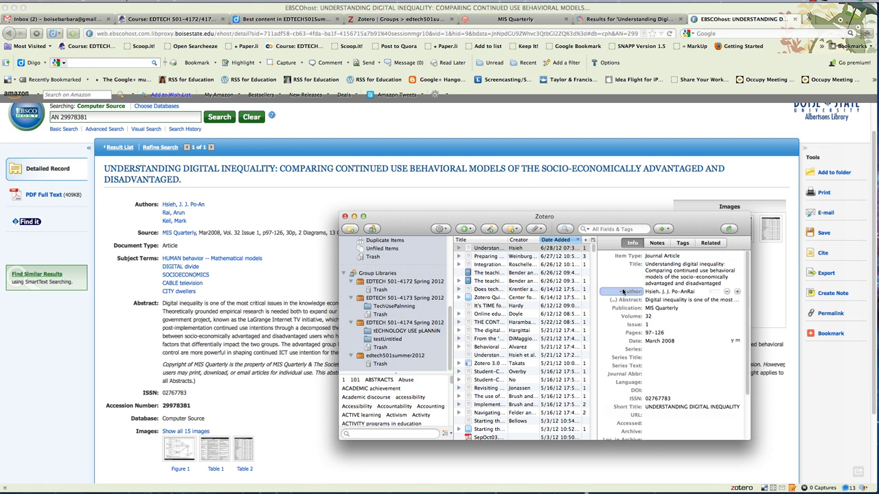
- Confirm the corrected title and leave the Language field empty
{"action": "left_click", "coordinate": [662, 273]}
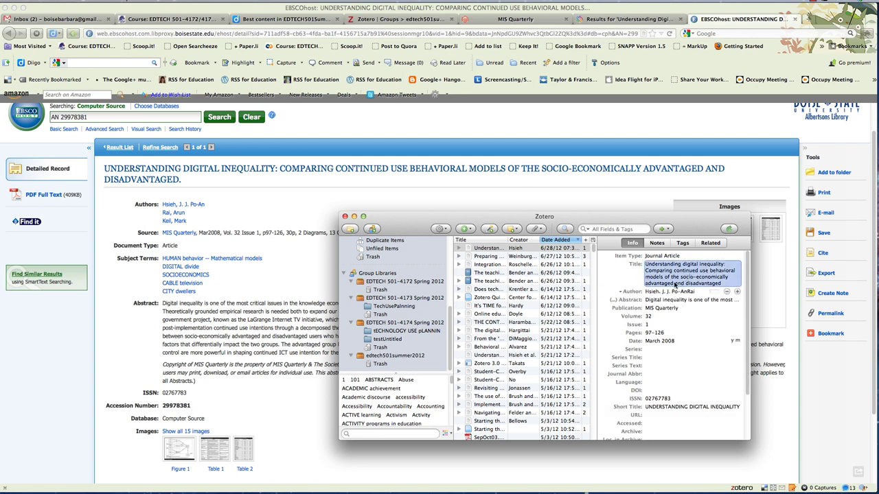
{"action": "left_click", "coordinate": [707, 291]}
{"action": "key", "text": "super+a"}
{"action": "key", "text": "Return"}
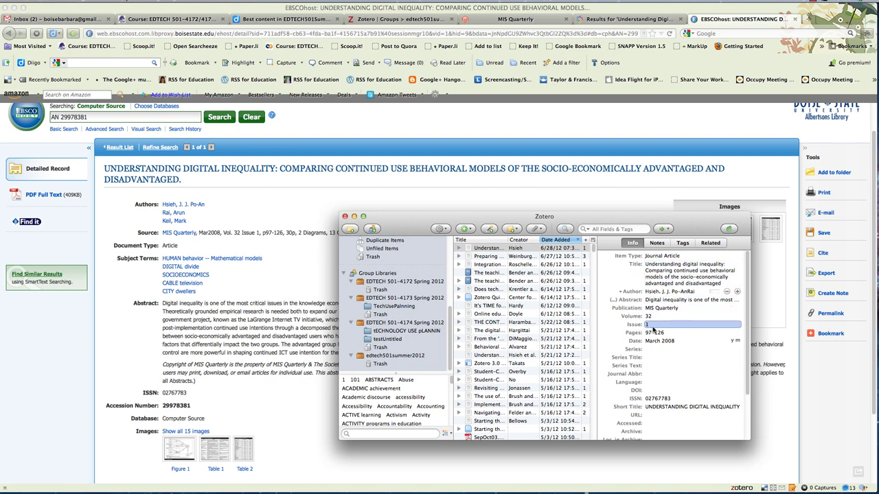
{"action": "left_click", "coordinate": [646, 382]}
{"action": "key", "text": "Return"}
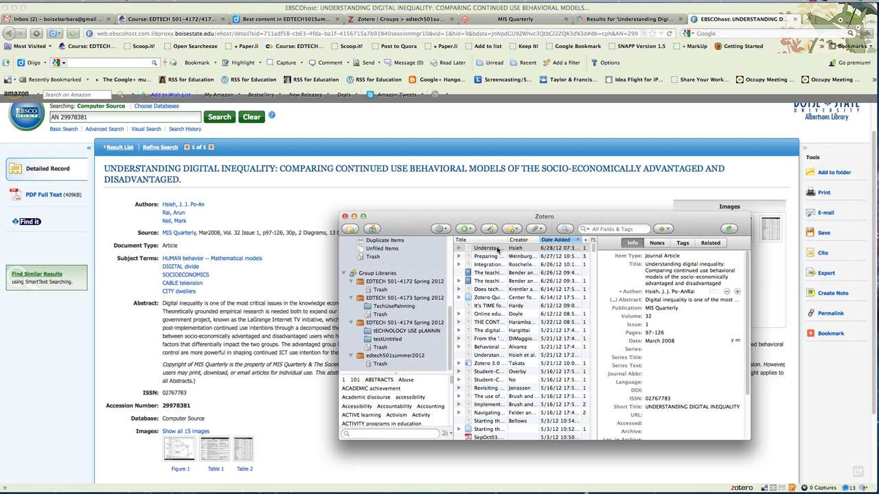
- Add the article to the edtech501summer2012 group, confirm it's listed, and return to the group's web page
{"action": "left_click_drag", "start_coordinate": [481, 248], "coordinate": [396, 357]}
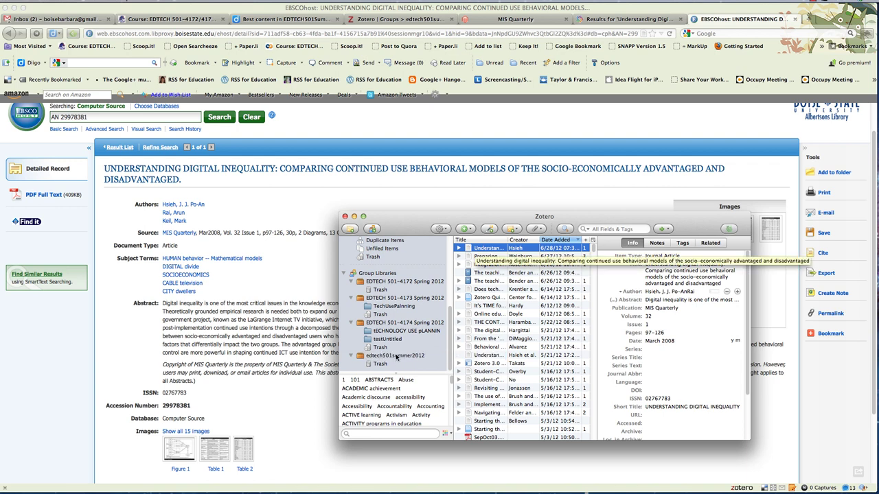
{"action": "left_click", "coordinate": [396, 356]}
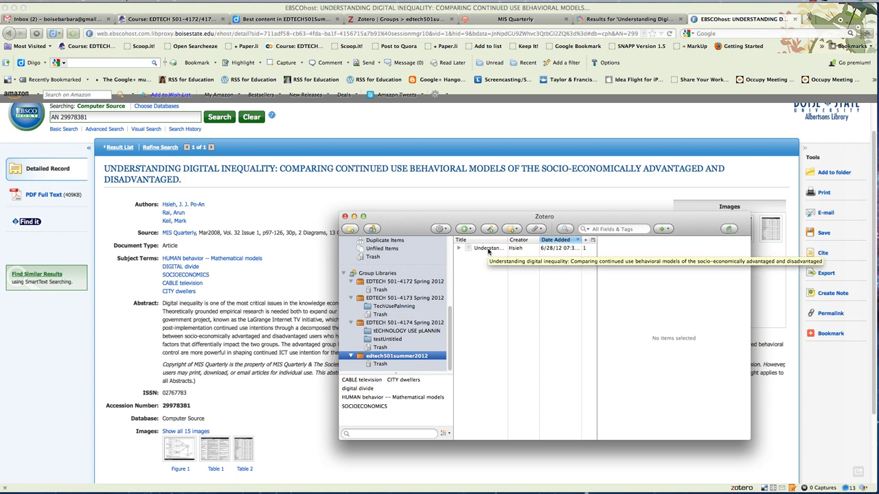
{"action": "left_click", "coordinate": [366, 21]}
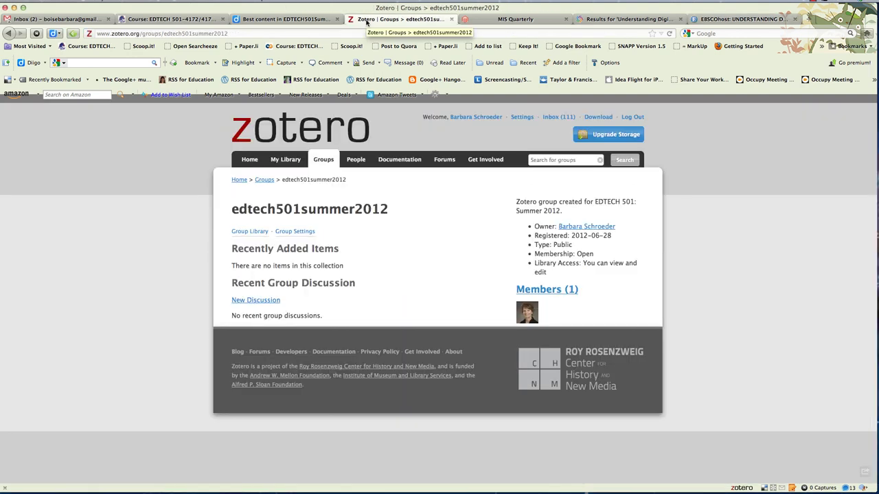
- Open the edtech501summer2012 Group Library on zotero.org
{"action": "left_click", "coordinate": [258, 234]}
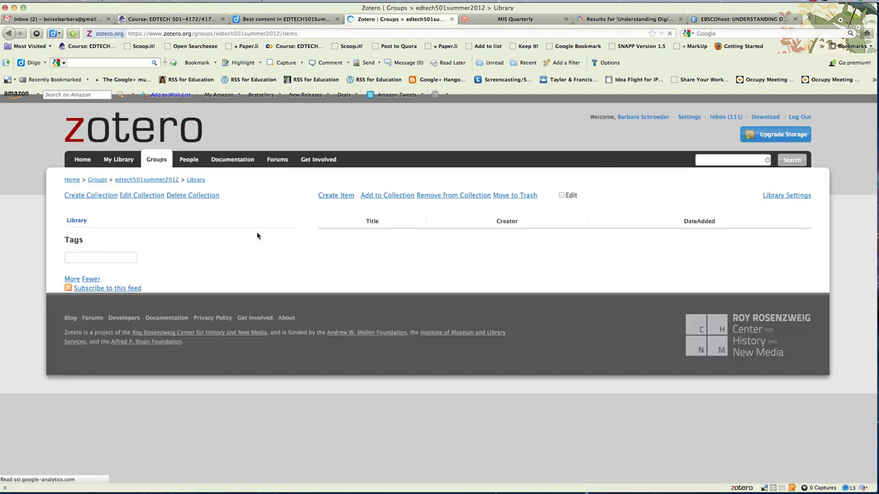